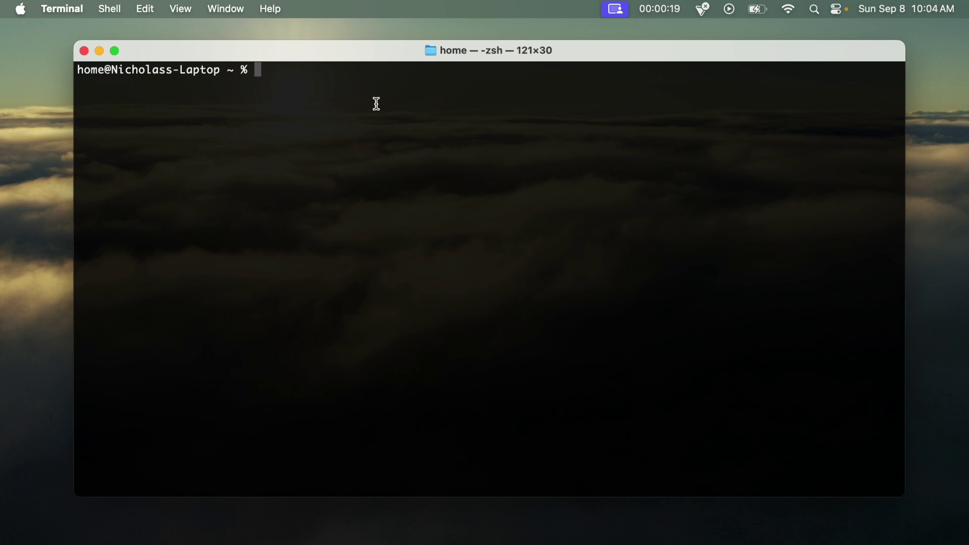
Run the pasted curl uninstall.sh script, confirm removal with y, and enter the password
{"action": "left_click", "coordinate": [320, 83]}
{"action": "type", "text": "/bin/bash -c \"$(curl -fsSL https://raw.githubusercontent.com/Homebrew/install/HEAD/uninstall.sh)\""}
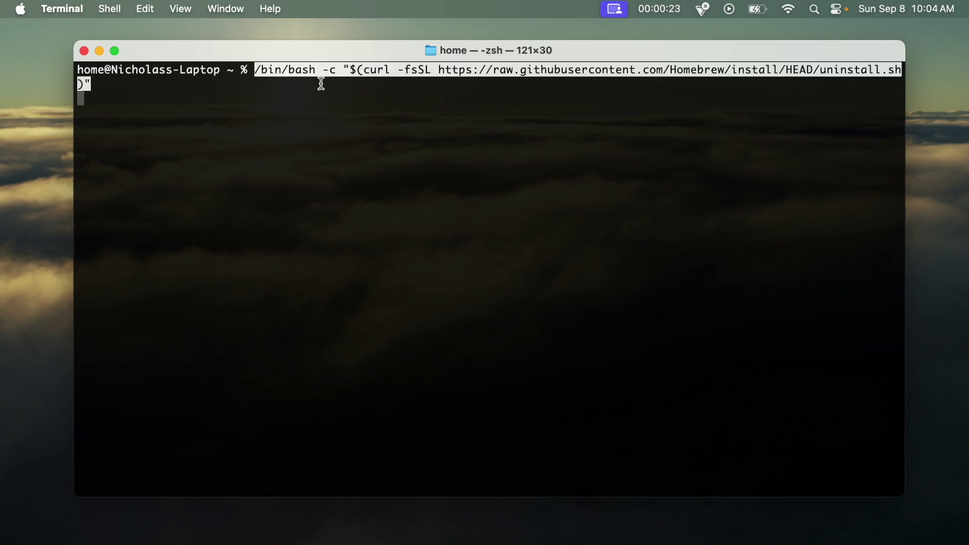
{"action": "key", "text": "Return"}
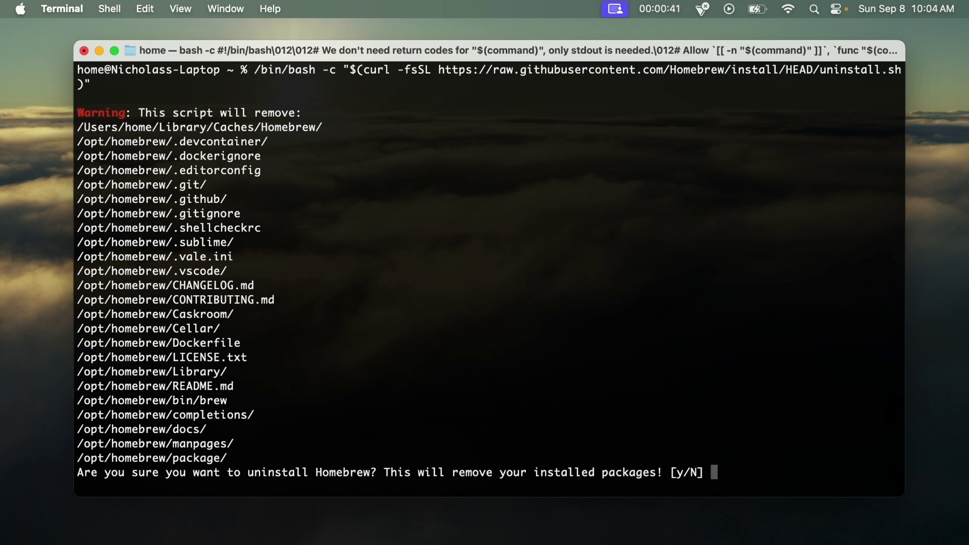
{"action": "type", "text": "y"}
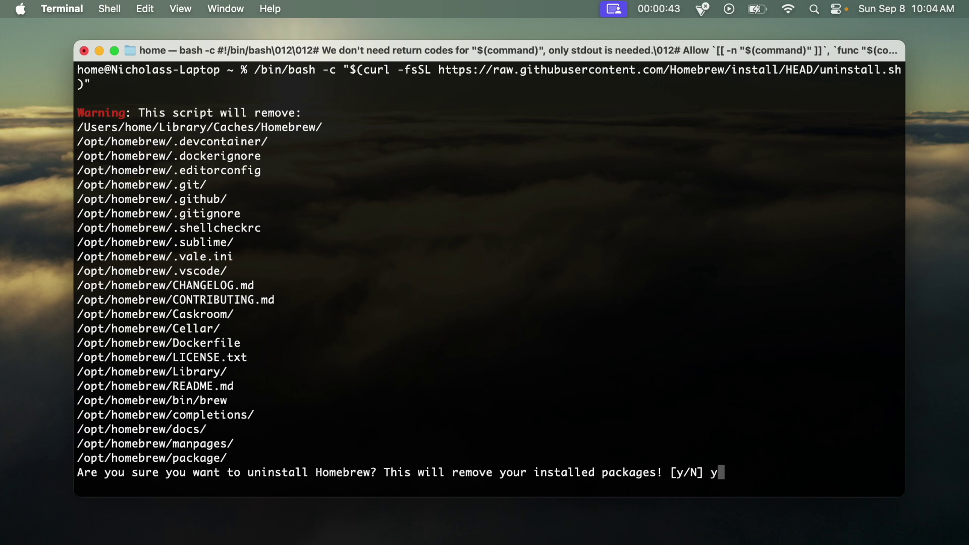
{"action": "key", "text": "Return"}
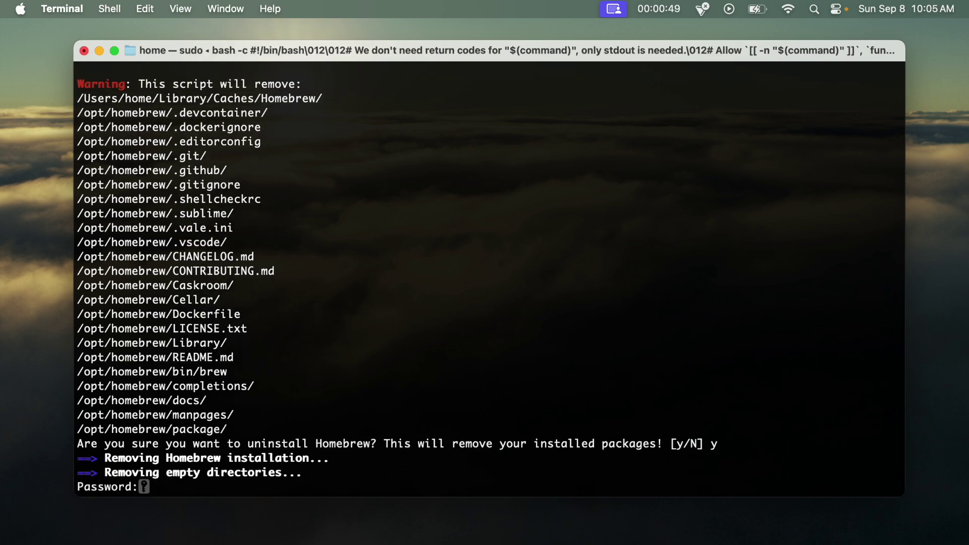
{"action": "key", "text": "Return"}
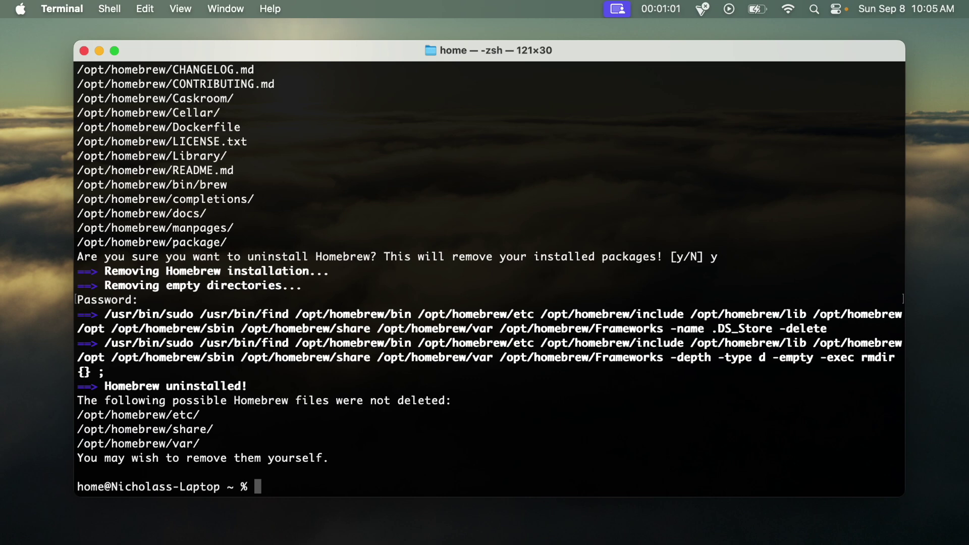
{"action": "type", "text": "s"}
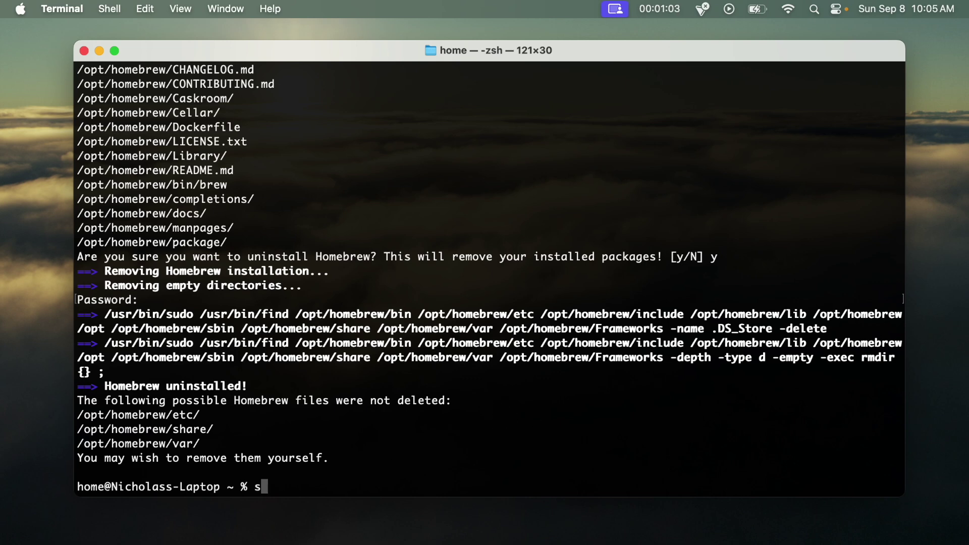
{"action": "type", "text": "udo rm -rf /opt/hm"}
Run sudo rm -rf /opt/homebrew/ and authorise the deletion with the password
{"action": "key", "text": "BackSpace"}
{"action": "type", "text": "omebrew/"}
{"action": "key", "text": "Return"}
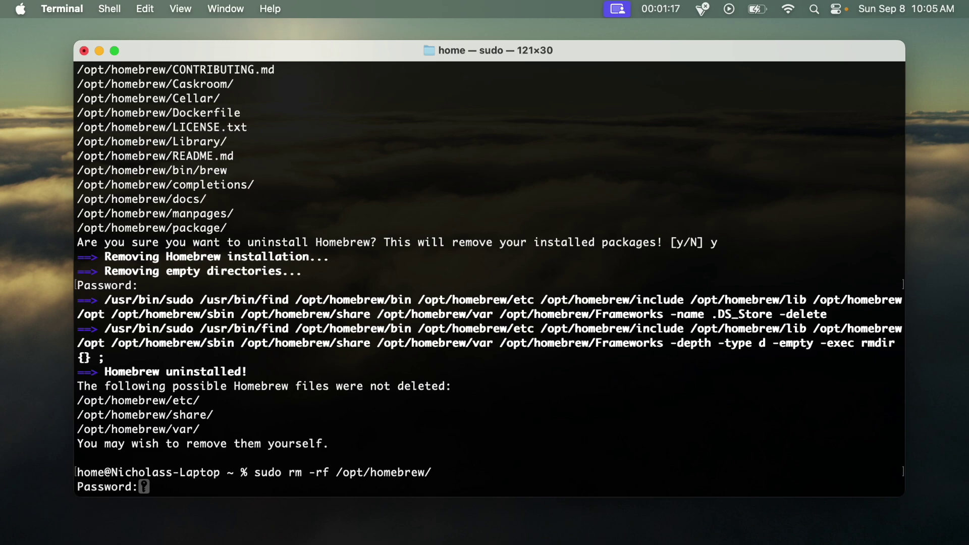
{"action": "key", "text": "Return"}
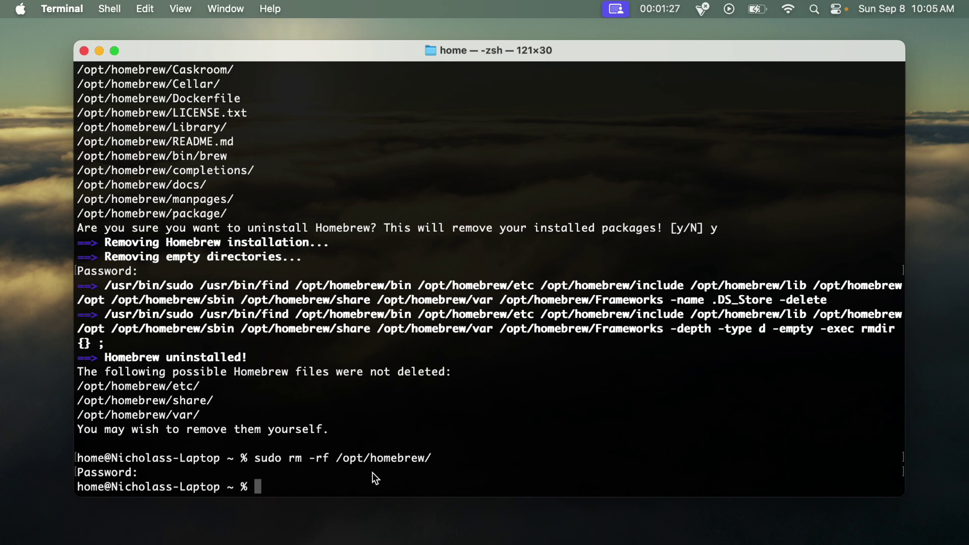
{"action": "type", "text": "ls "}
{"action": "type", "text": "-ag "}
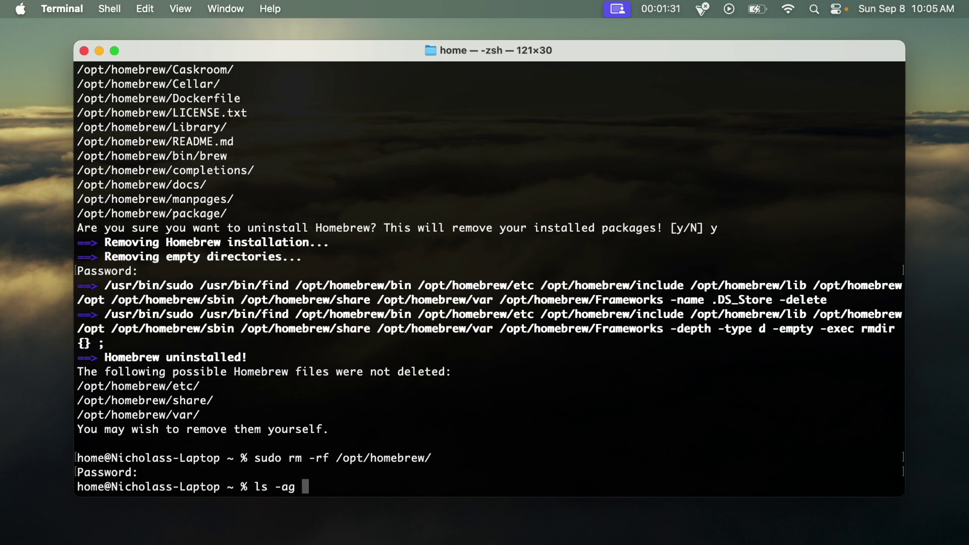
{"action": "type", "text": "/opt"}
Run ls -ag /opt, then ls /Library/Caches/Homebrew/ twice, getting 'No such file or directory'
{"action": "key", "text": "Return"}
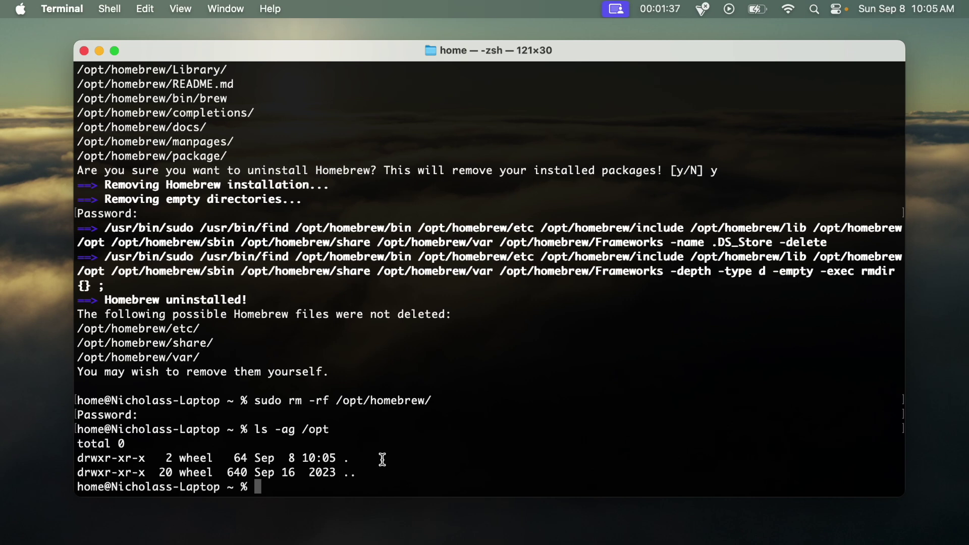
{"action": "type", "text": "ls /"}
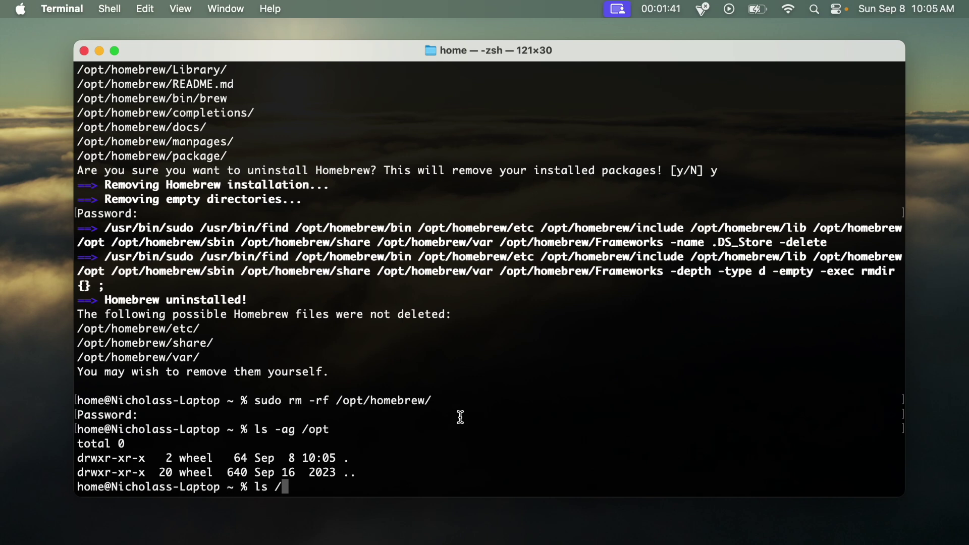
{"action": "type", "text": "Library/Caches/Homebrew/"}
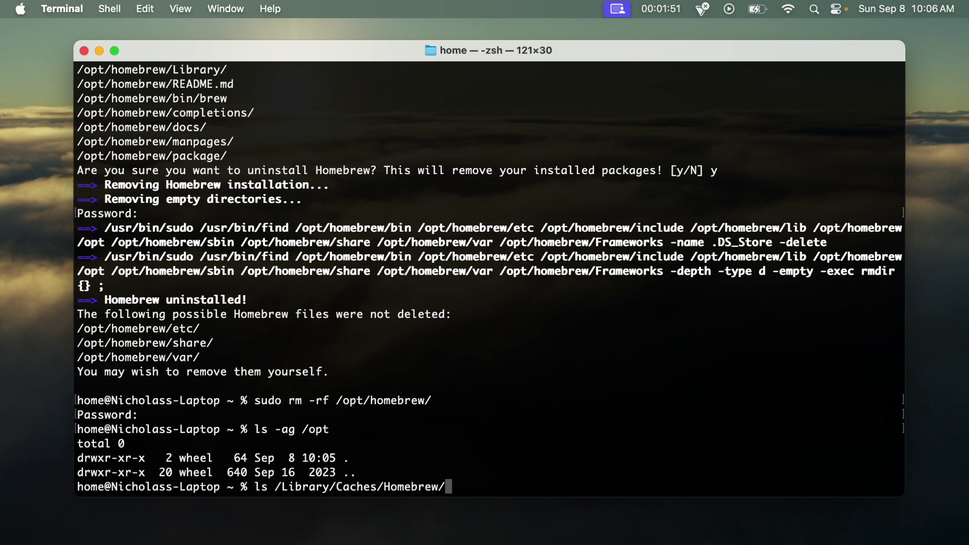
{"action": "key", "text": "Return"}
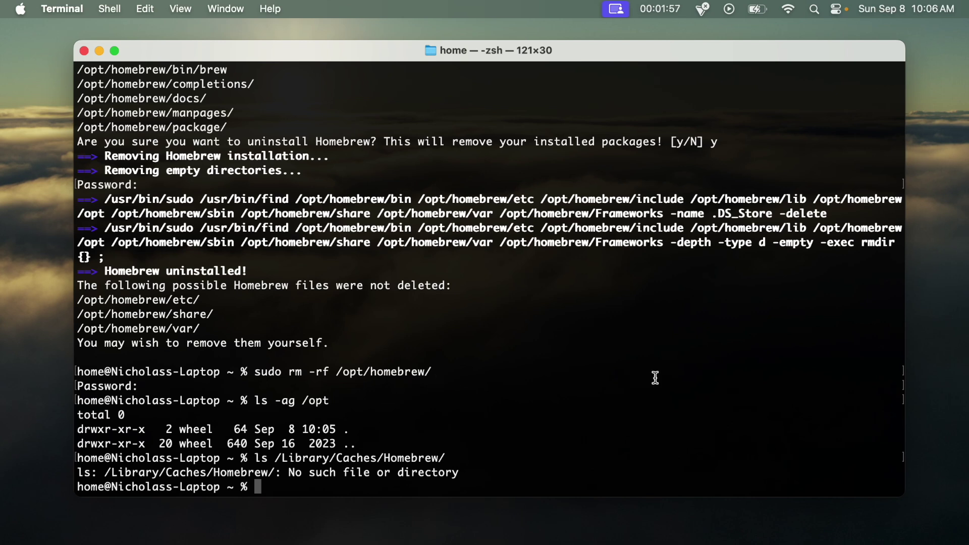
{"action": "type", "text": "ls"}
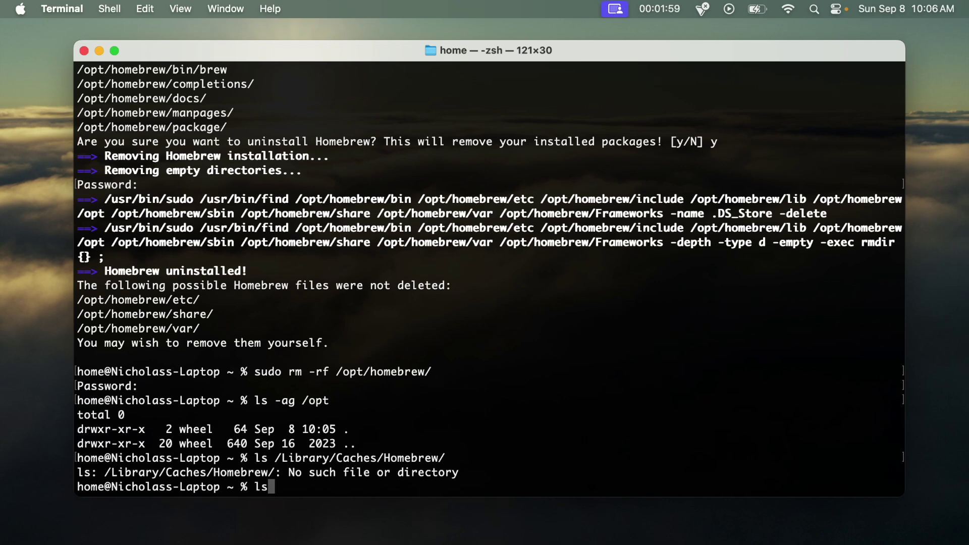
{"action": "type", "text": " /L"}
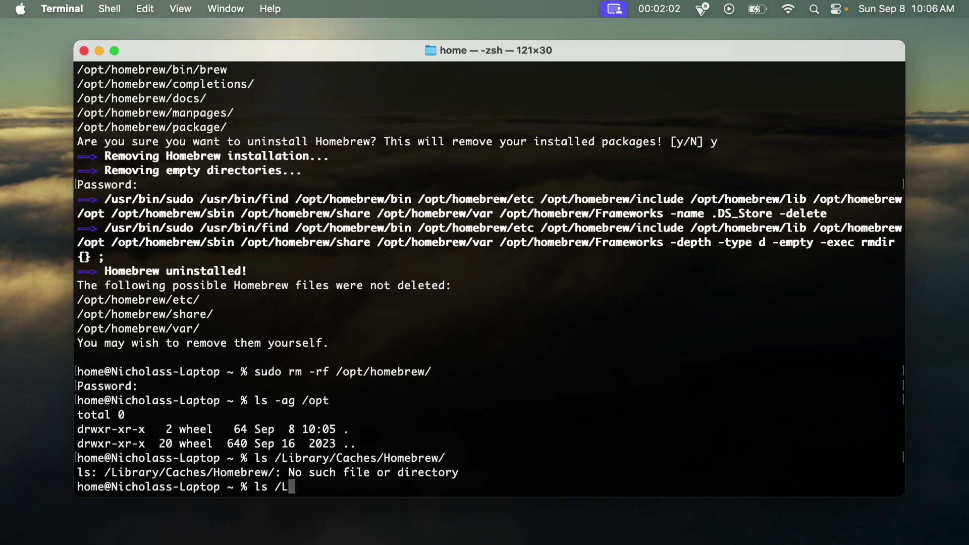
{"action": "type", "text": "ibrary/Caches/Homebrew/"}
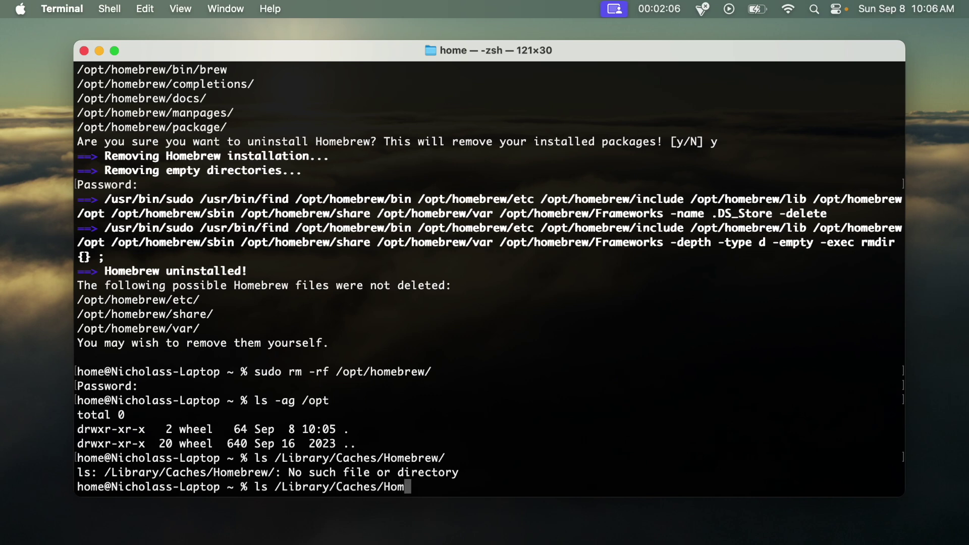
{"action": "key", "text": "Return"}
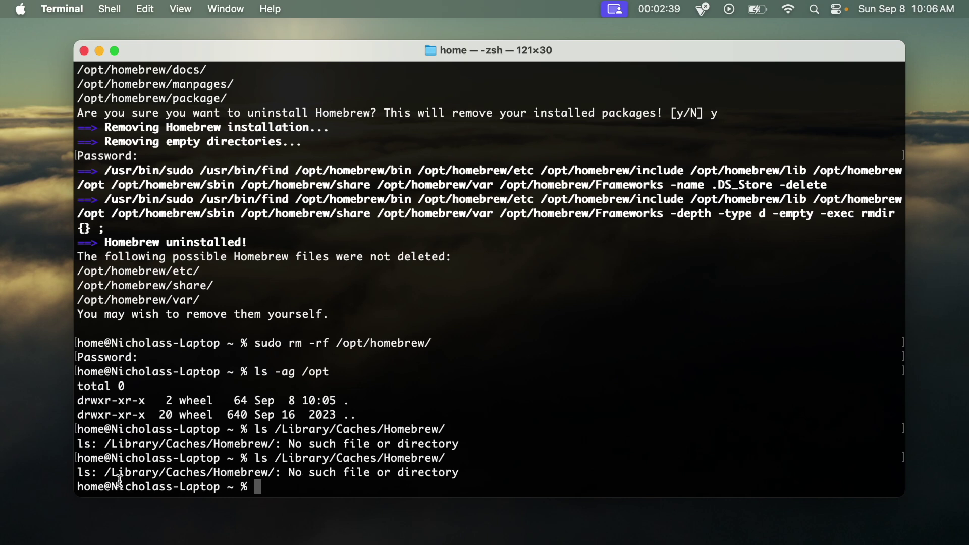
{"action": "type", "text": "cat "}
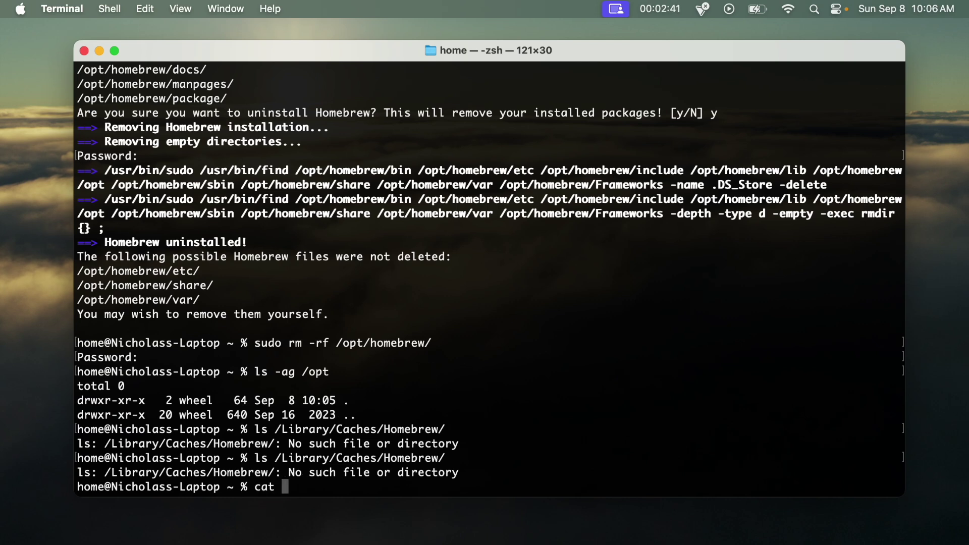
{"action": "type", "text": "/"}
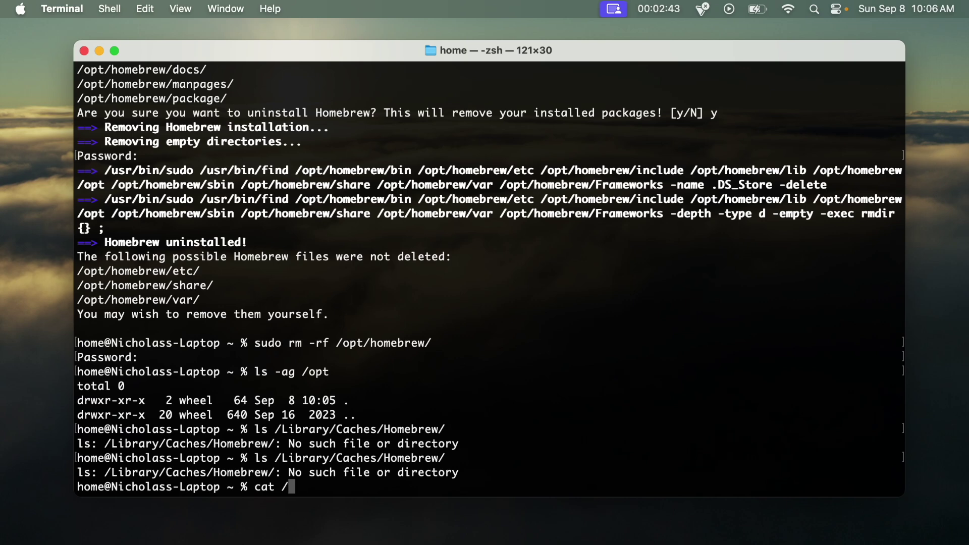
{"action": "type", "text": ".zprofile"}
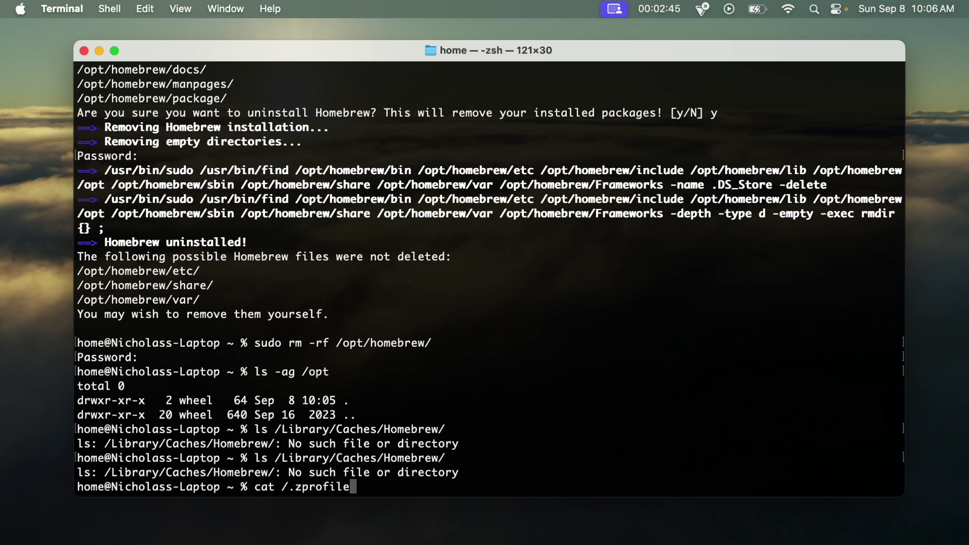
Print .zprofile with cat to locate the brew shellenv line, then open it in TextEdit
{"action": "key", "text": "Return"}
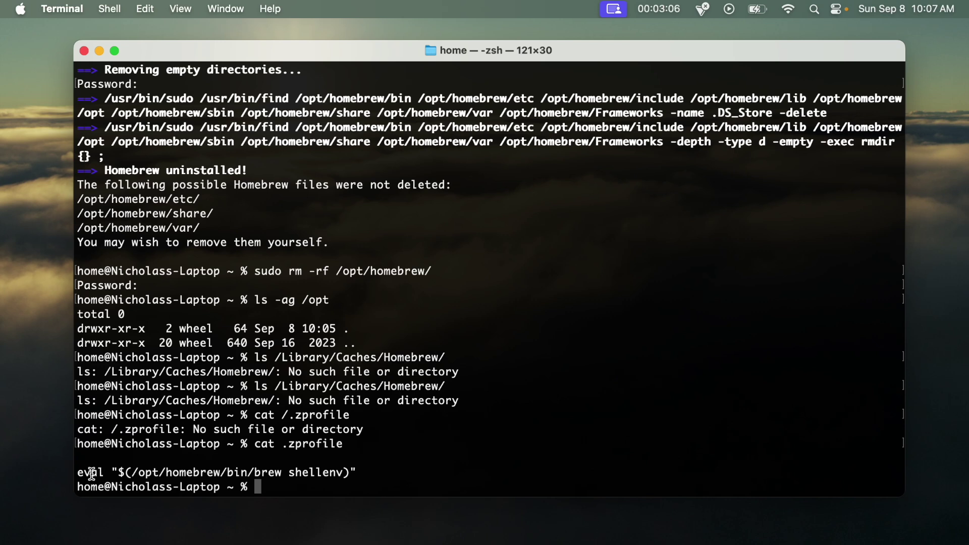
{"action": "left_click_drag", "start_coordinate": [78, 472], "coordinate": [356, 472]}
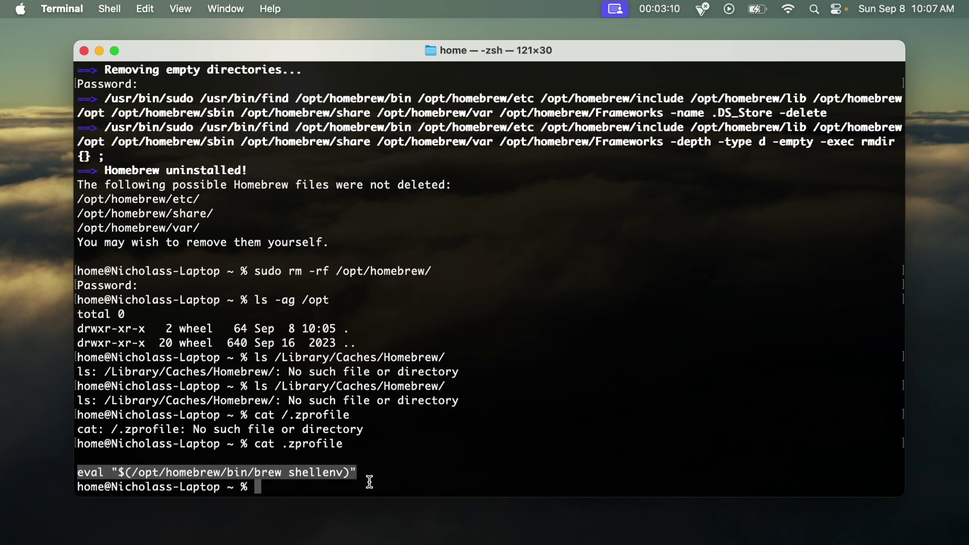
{"action": "left_click", "coordinate": [366, 486]}
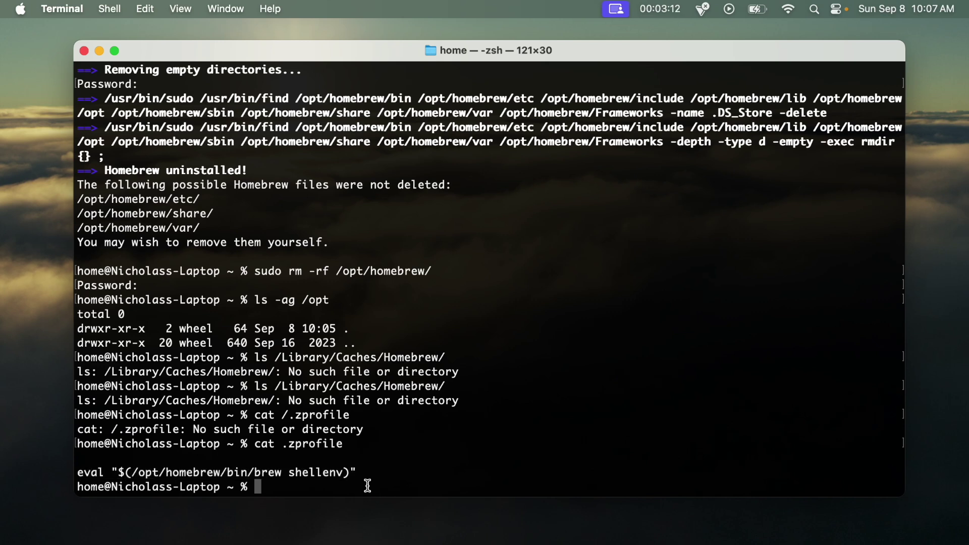
{"action": "type", "text": "open "}
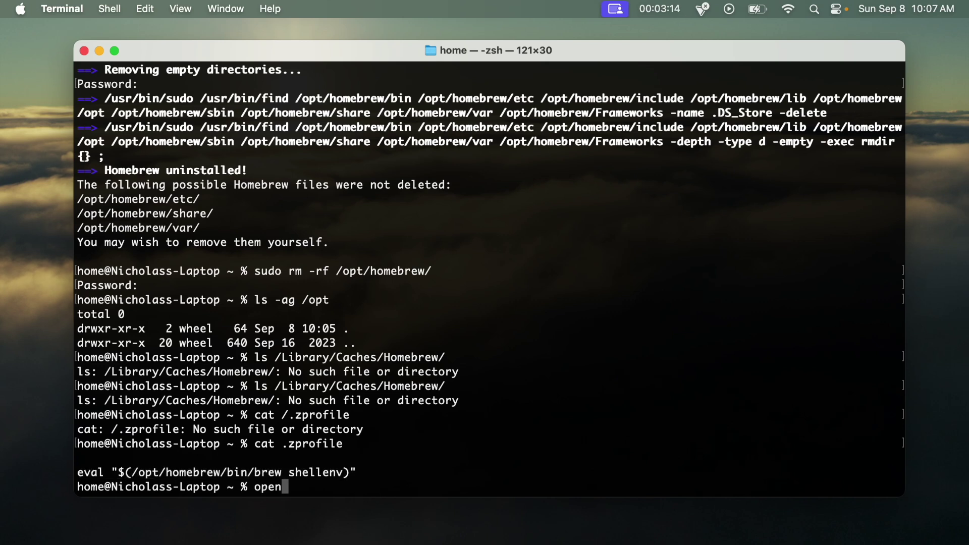
{"action": "type", "text": ".zprofi"}
{"action": "type", "text": "le"}
{"action": "key", "text": "Return"}
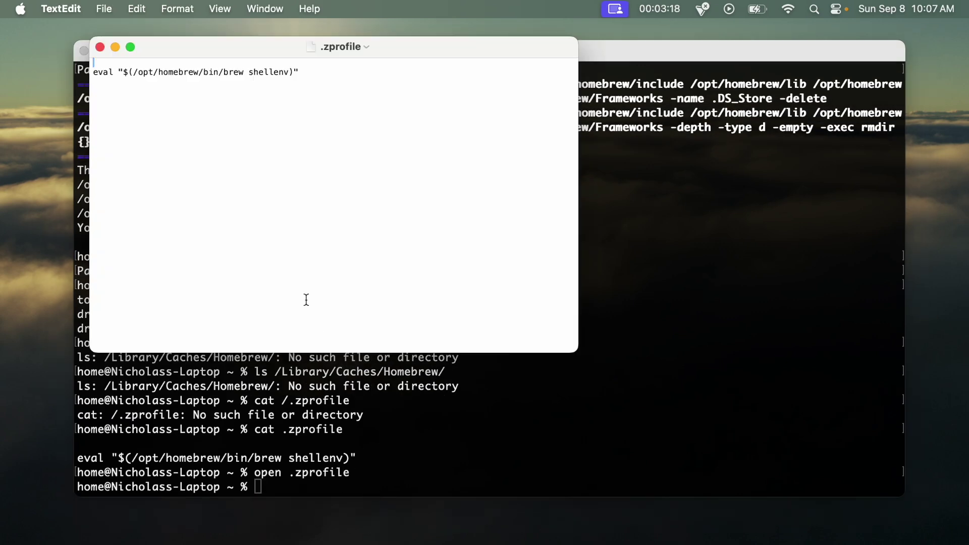
Delete the eval brew shellenv line from .zprofile and save the file
{"action": "triple_click", "coordinate": [196, 72]}
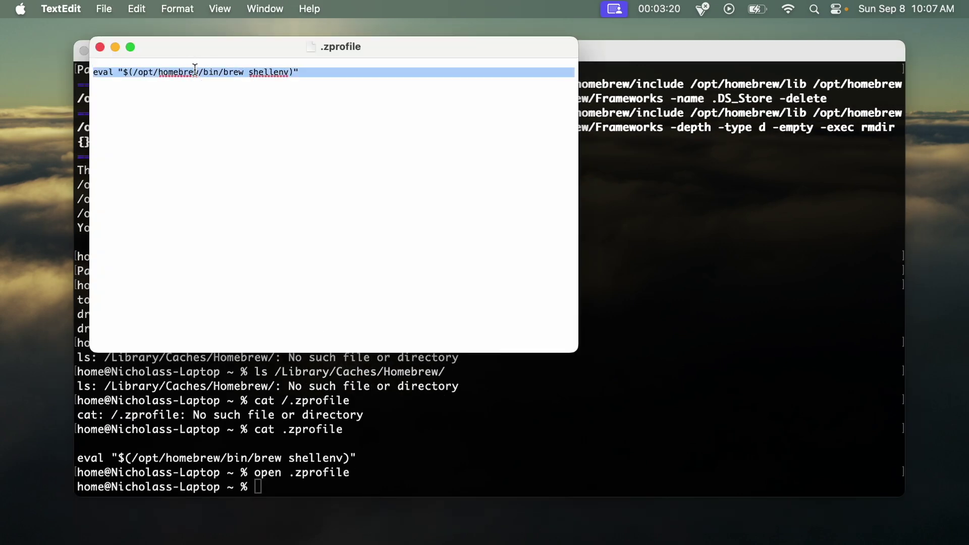
{"action": "key", "text": "BackSpace"}
{"action": "key", "text": "super+s"}
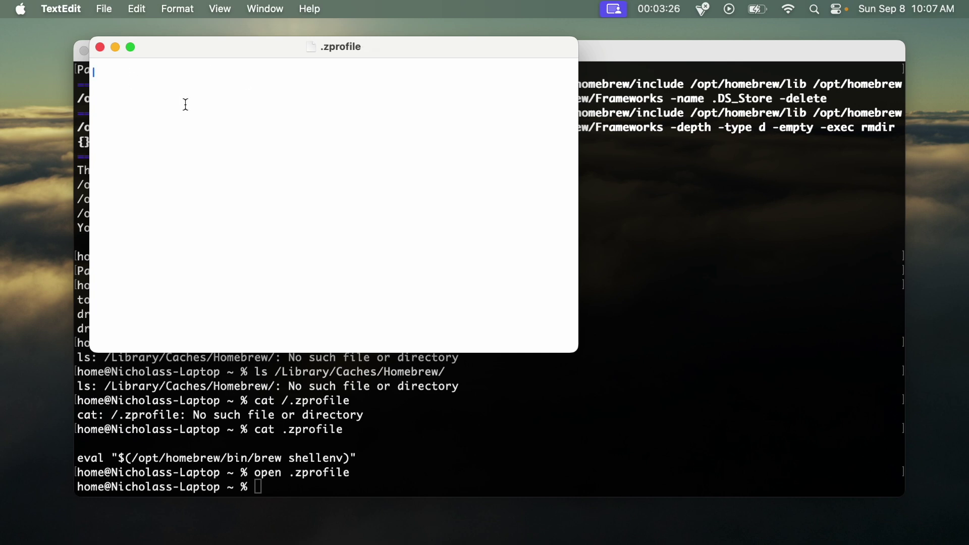
Switch back to the Terminal window, leaving the emptied .zprofile open in TextEdit
{"action": "left_click", "coordinate": [309, 446]}
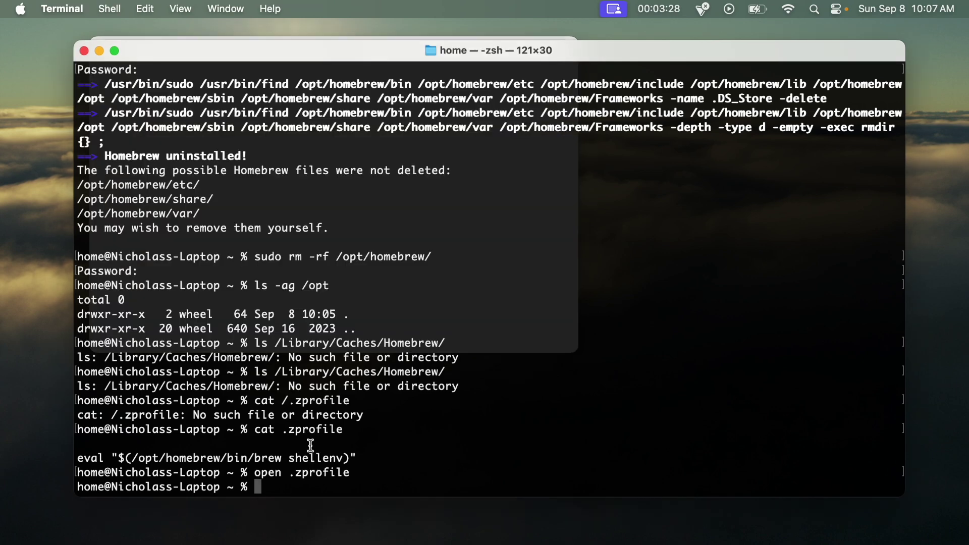